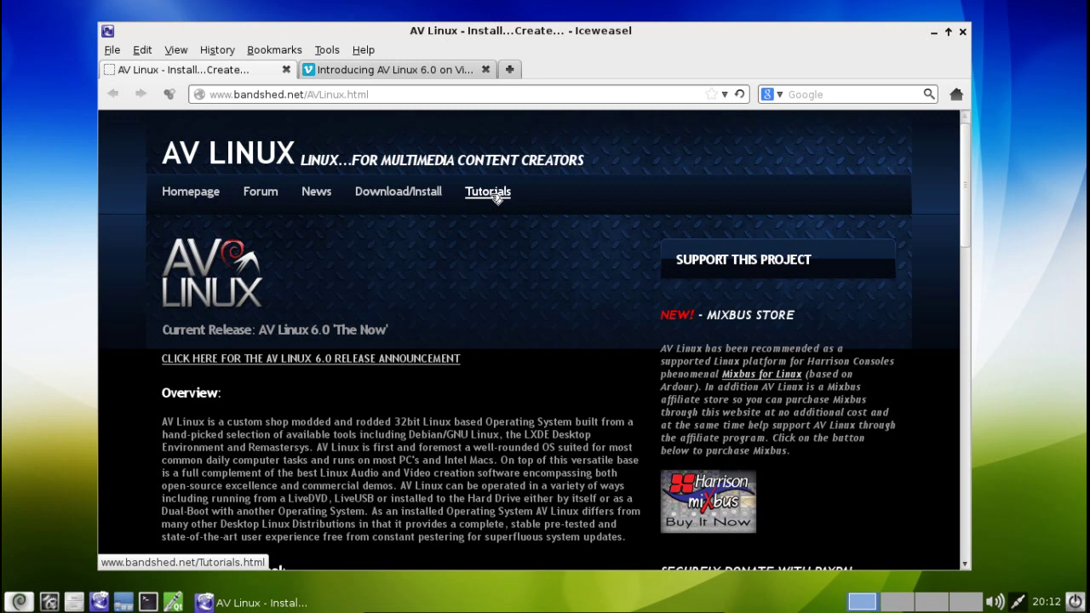
pyautogui.click(357, 69)
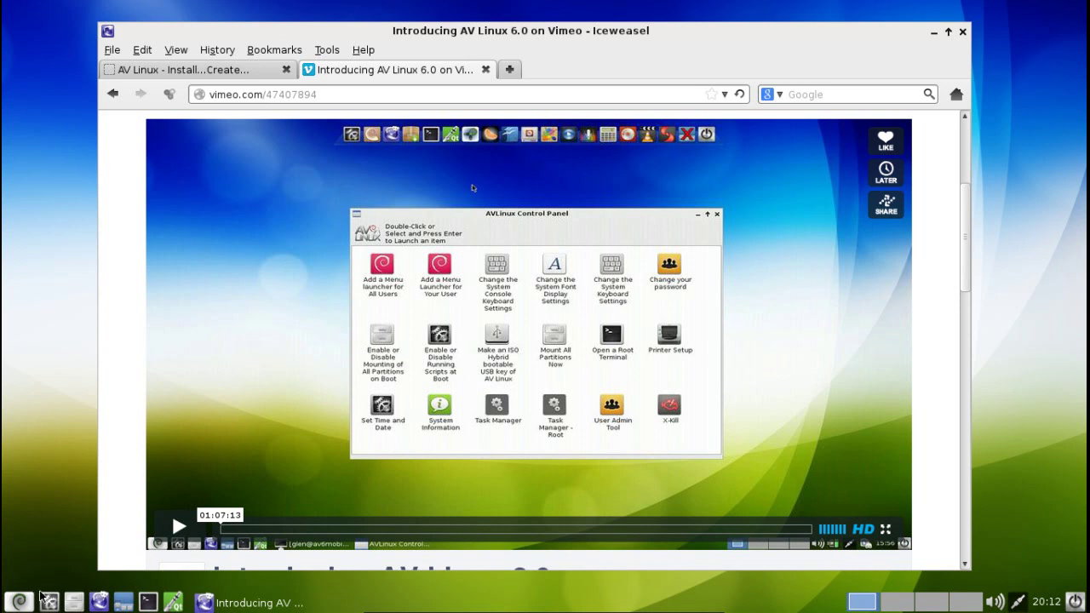
# Step: Launch Synaptic Package Manager from the Preferences menu and dismiss the permissions notice
pyautogui.click(19, 601)
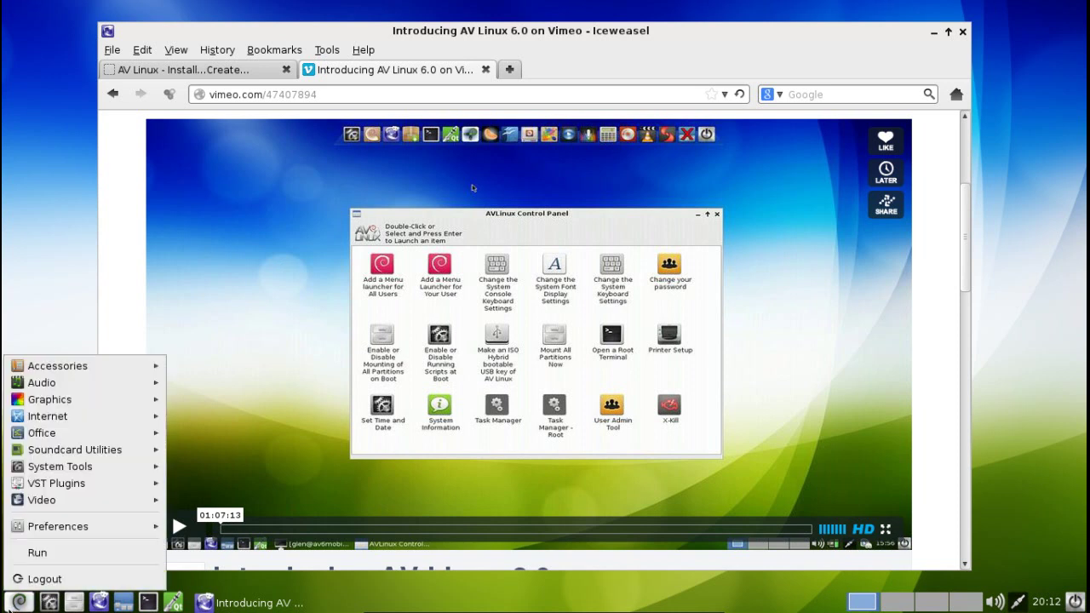
pyautogui.moveTo(52, 527)
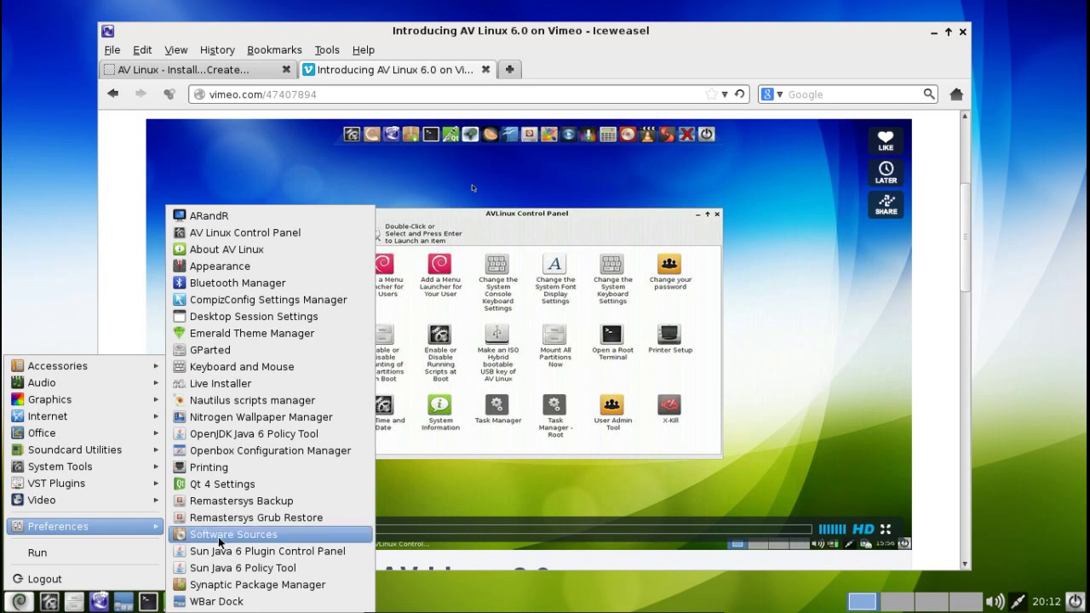
pyautogui.click(242, 586)
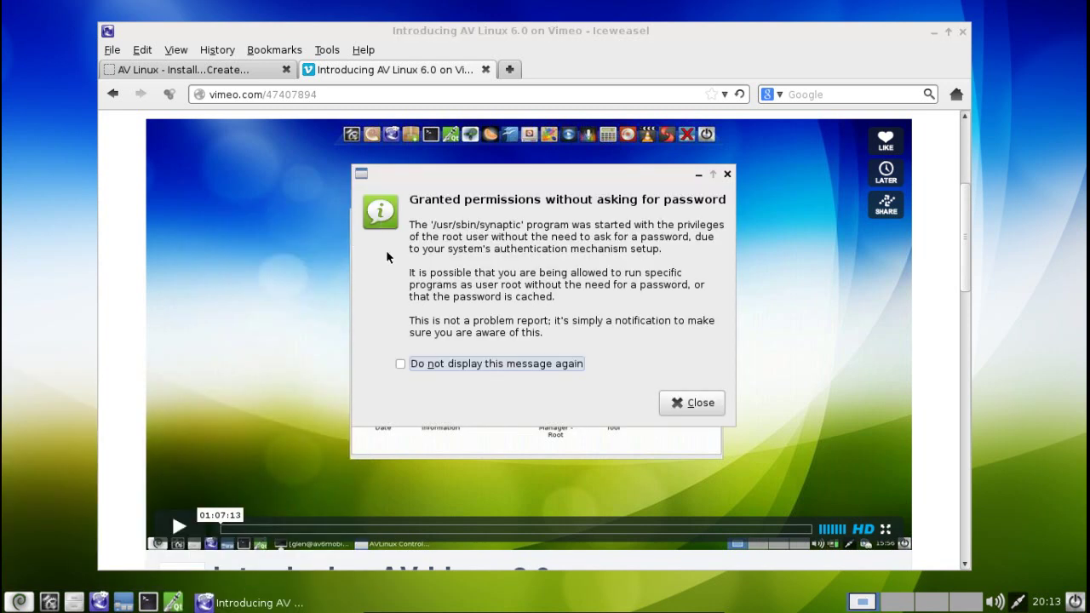
pyautogui.click(692, 402)
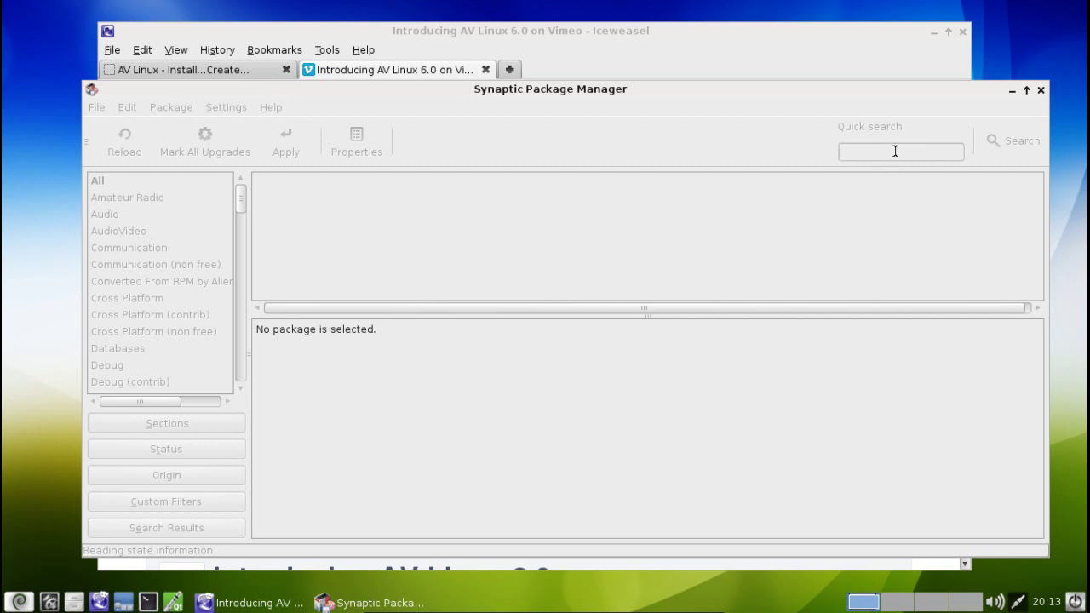
# Step: Quick-search Synaptic for 'pae' to list the 12 matching packages
pyautogui.write('pe')
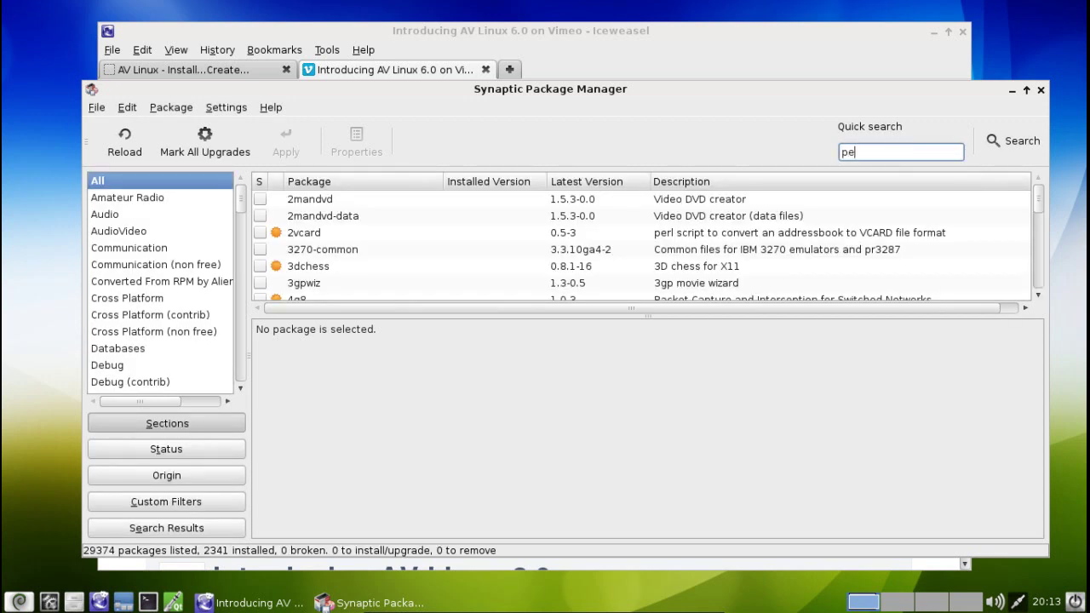
pyautogui.press('BackSpace')
pyautogui.write('ae')
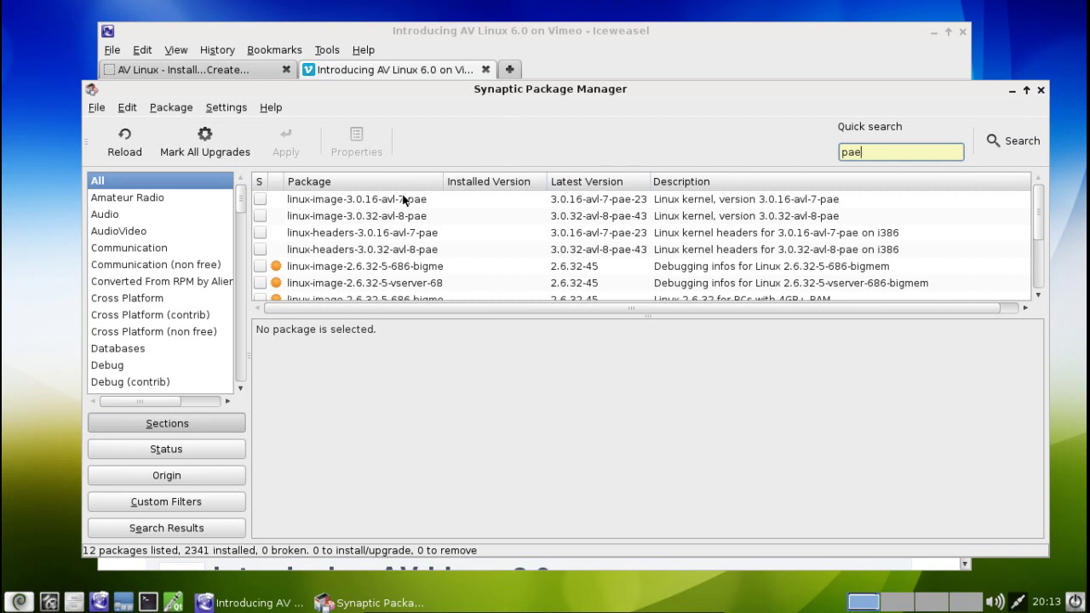
# Step: Close Synaptic Package Manager
pyautogui.click(1041, 91)
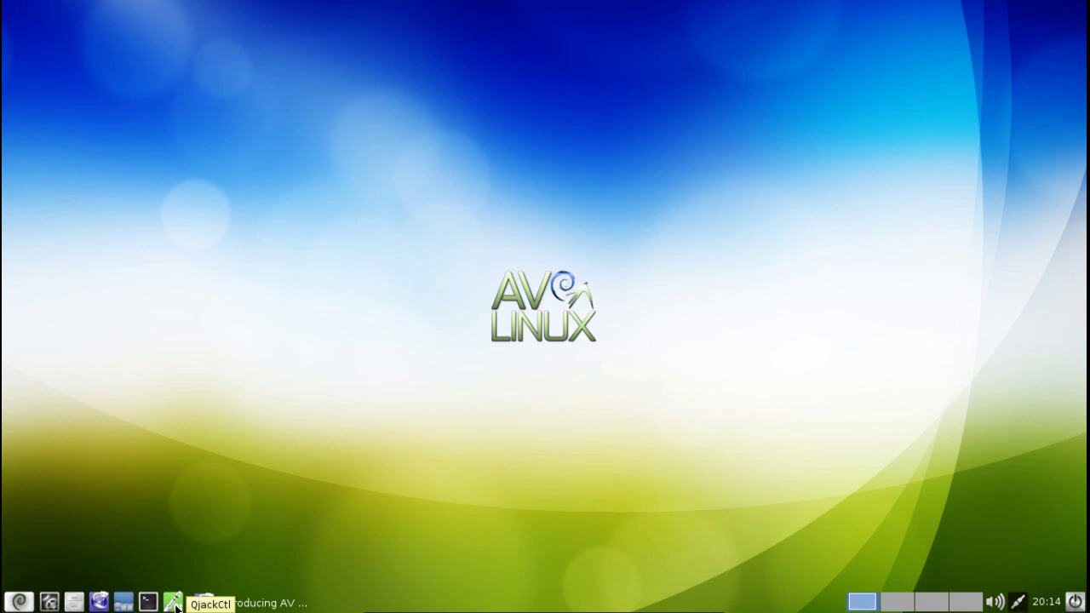
pyautogui.click(174, 604)
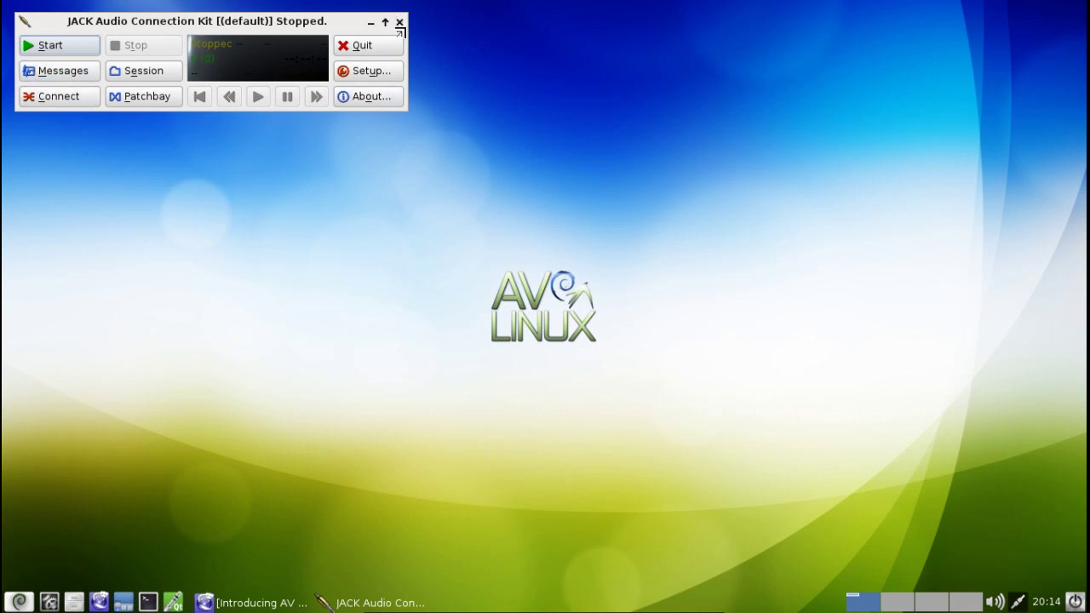
pyautogui.click(399, 23)
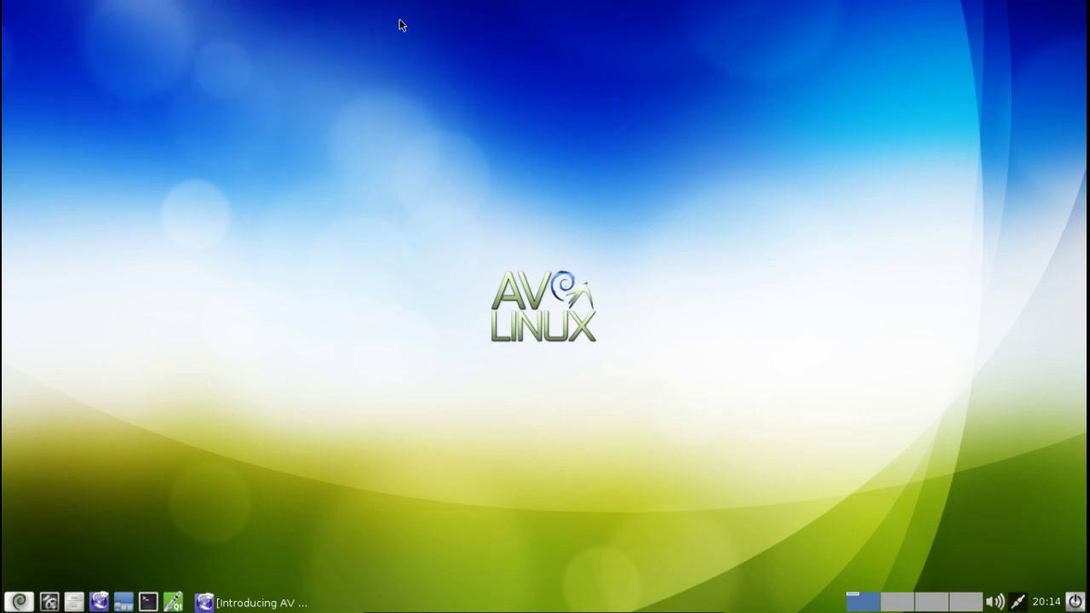
# Step: Start the WBar dock, restore Iceweasel from the taskbar, and begin closing it
pyautogui.click(123, 602)
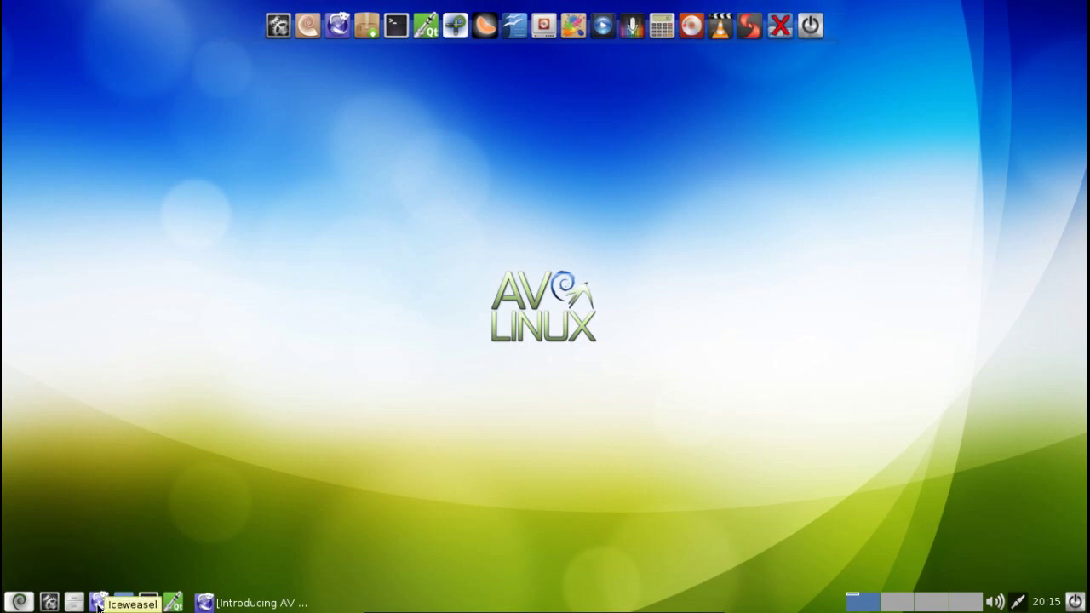
pyautogui.click(218, 603)
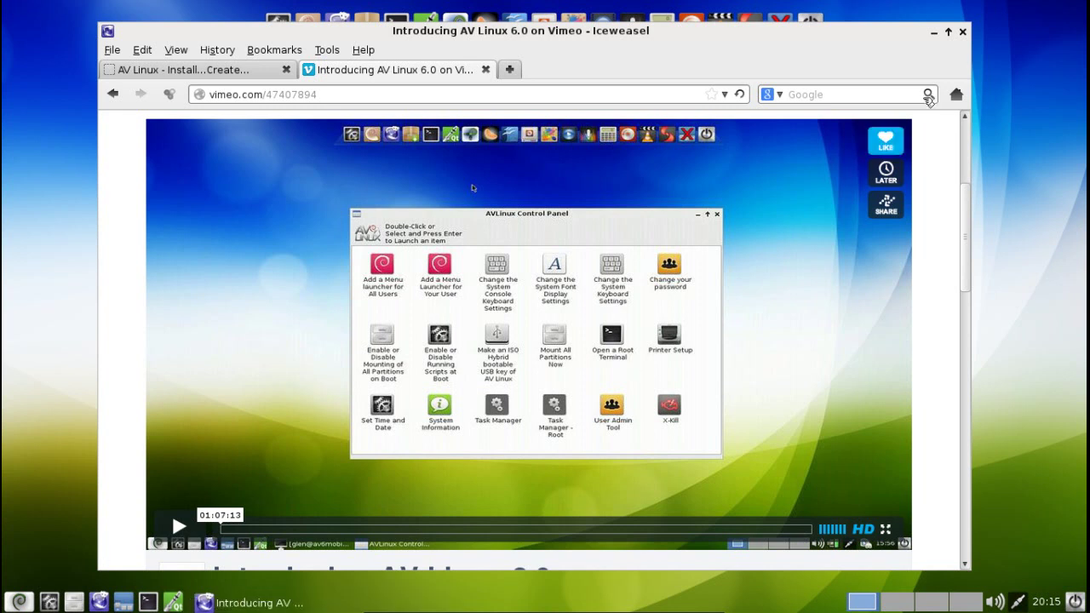
pyautogui.click(963, 34)
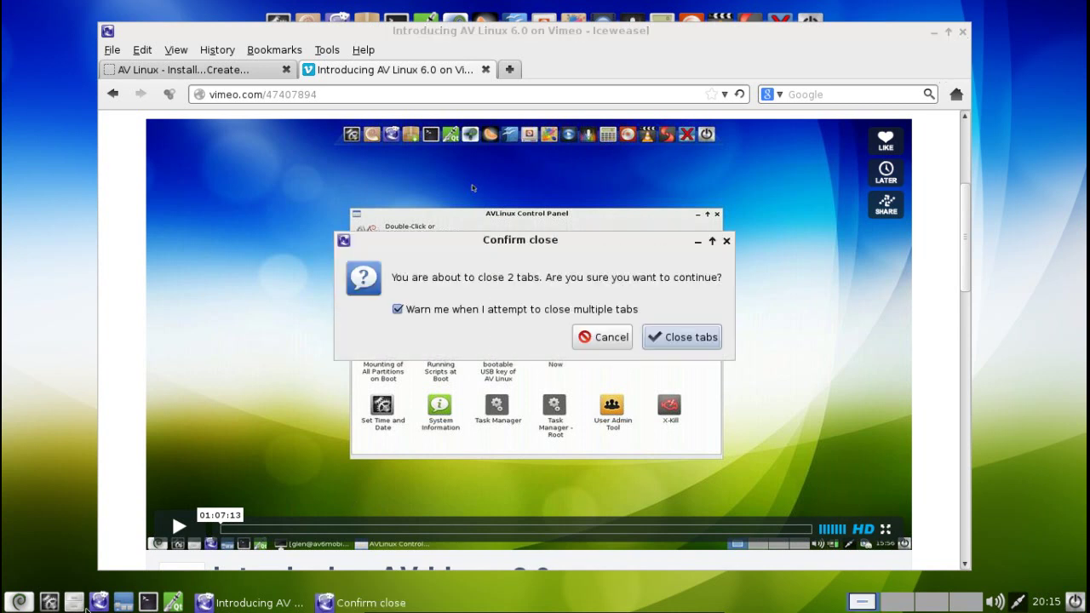
# Step: Confirm closing Iceweasel's 2 tabs, open Nautilus on the home folder, and view its About information
pyautogui.click(699, 338)
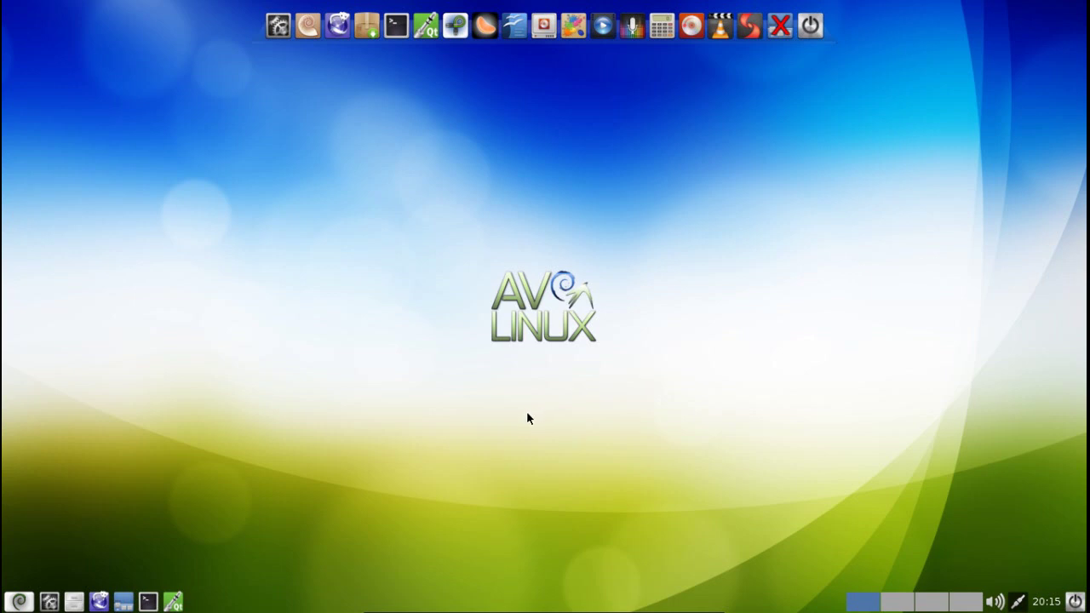
pyautogui.click(73, 605)
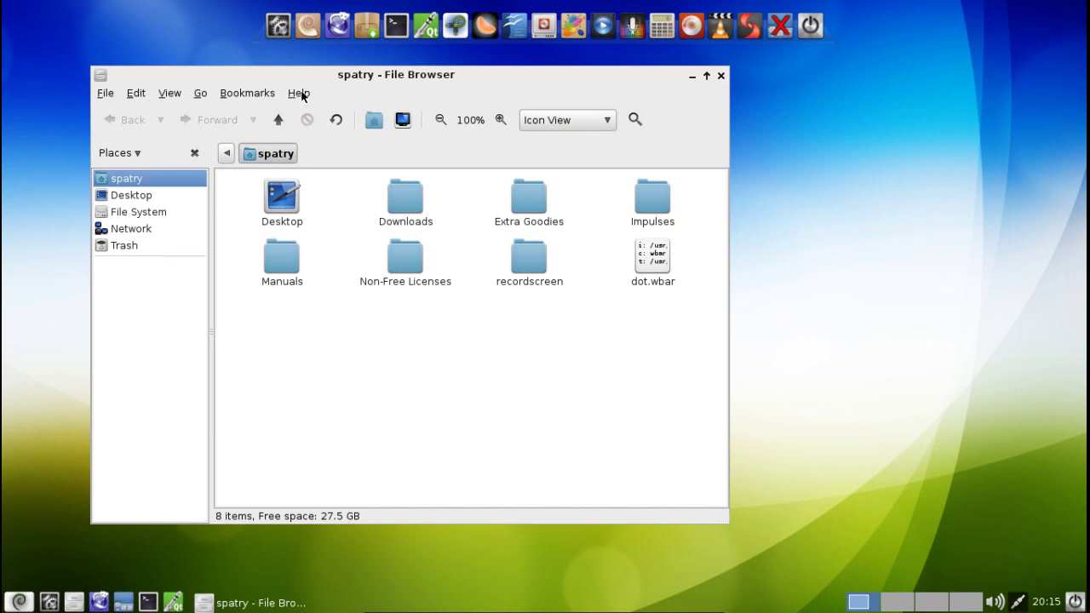
pyautogui.click(299, 95)
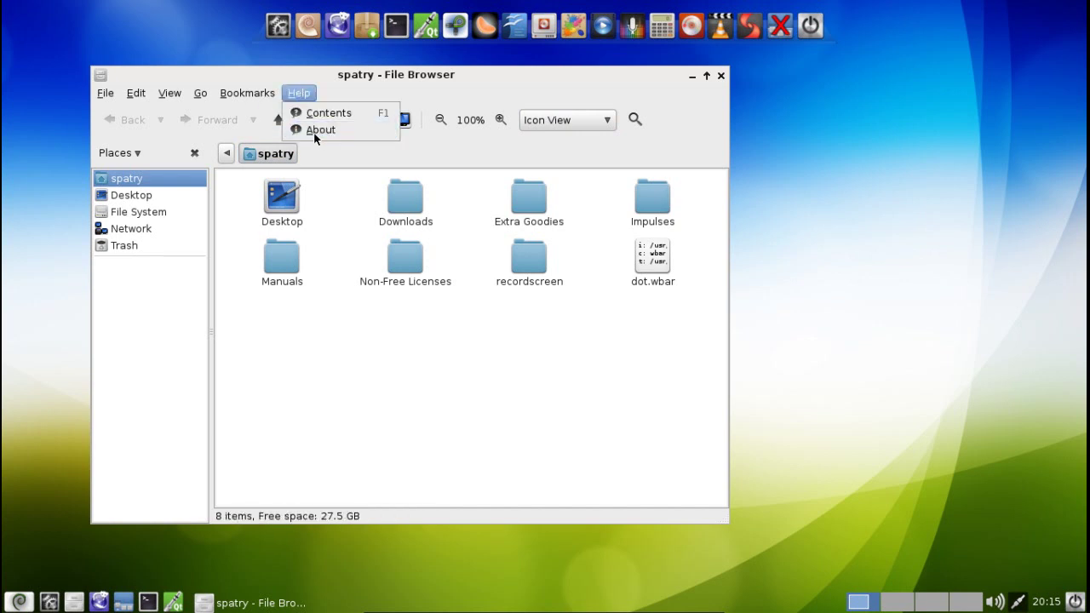
pyautogui.click(314, 129)
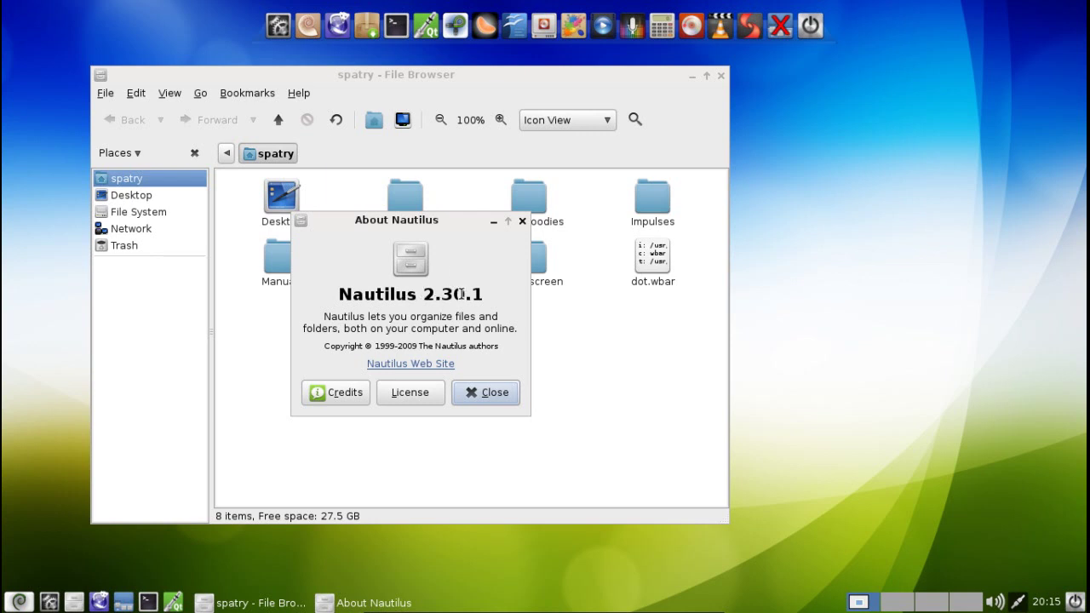
pyautogui.click(503, 398)
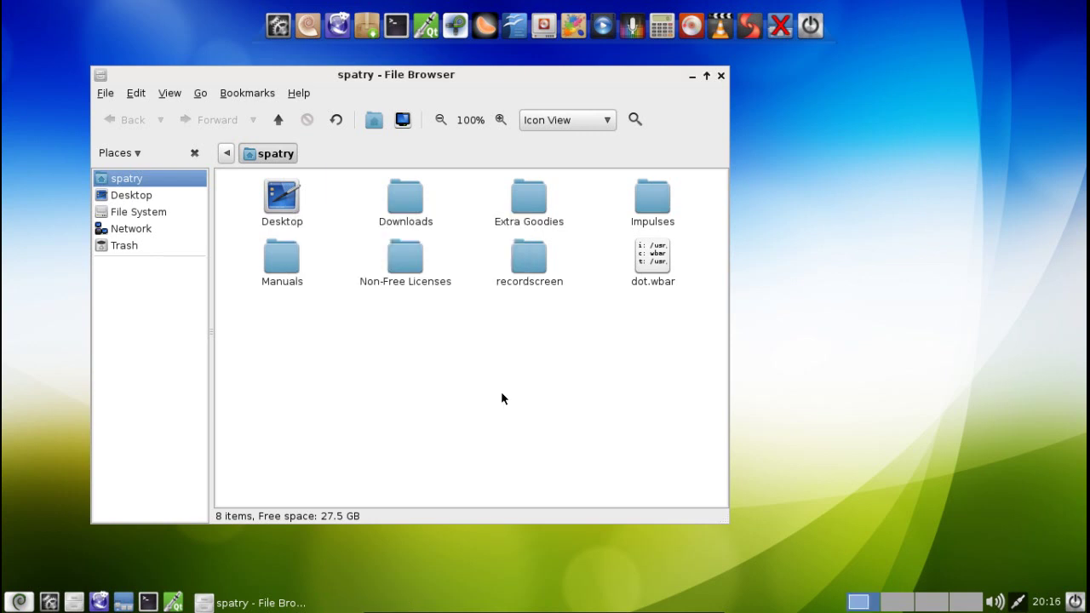
# Step: Launch the AVLinux Control Panel and move its window up and to the right
pyautogui.click(49, 602)
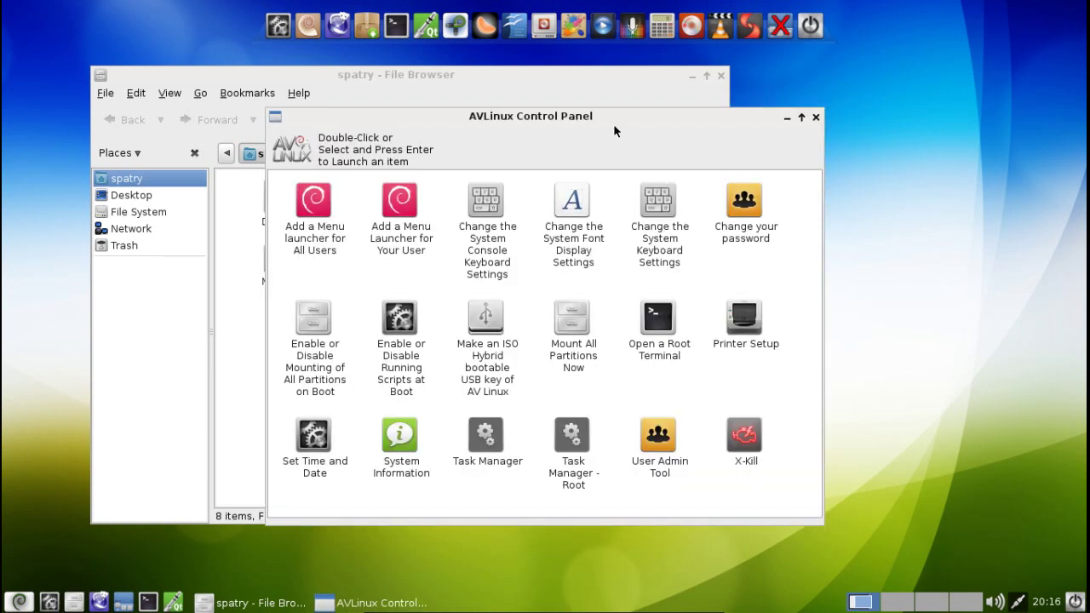
pyautogui.moveTo(593, 118); pyautogui.dragTo(854, 56)
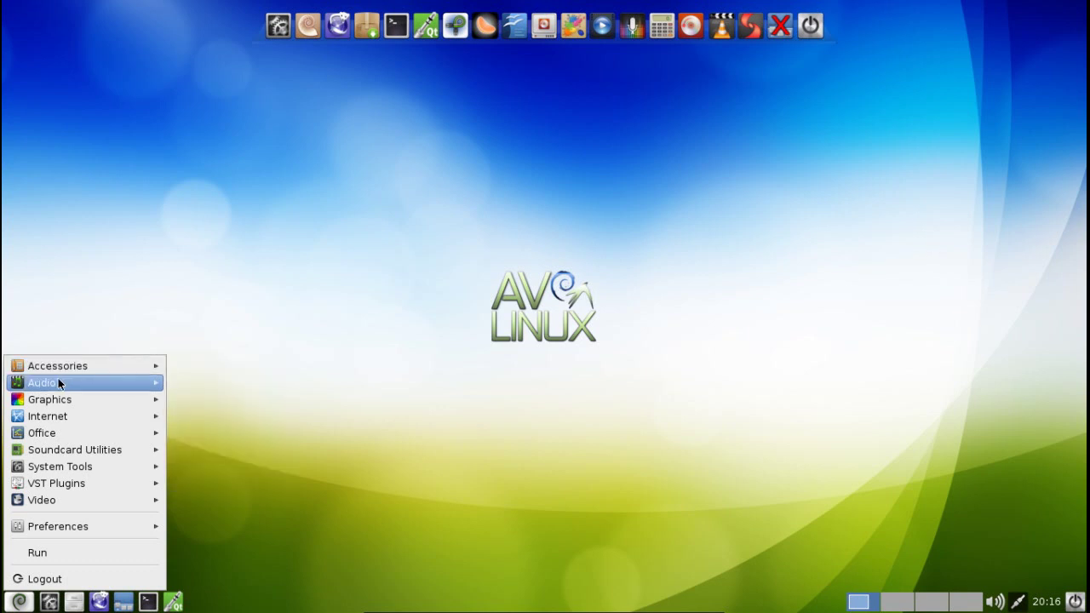
pyautogui.moveTo(60, 384)
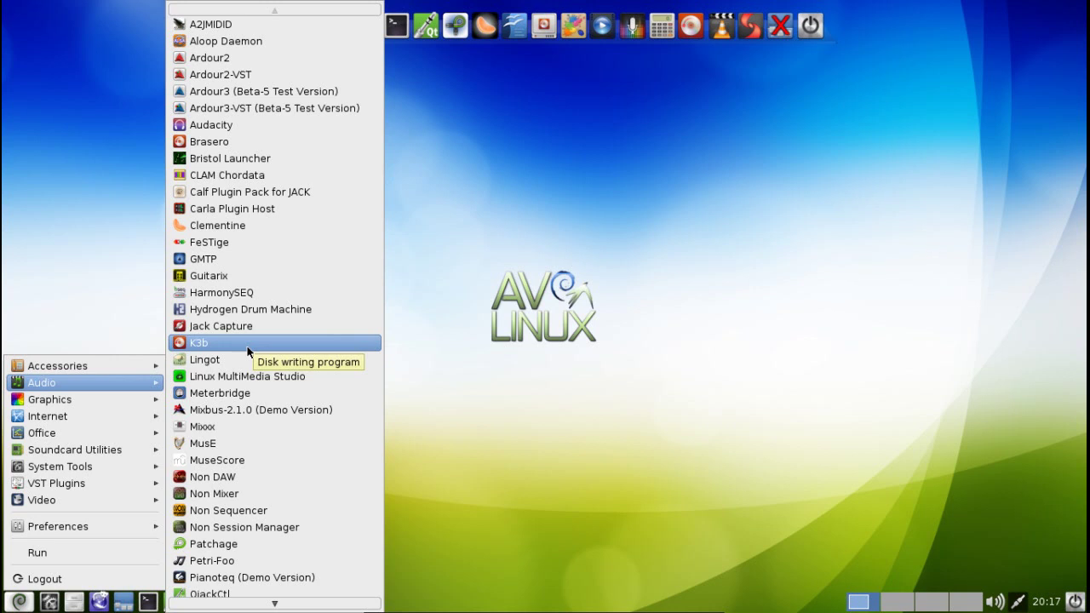
pyautogui.scroll(-6, 249, 353)
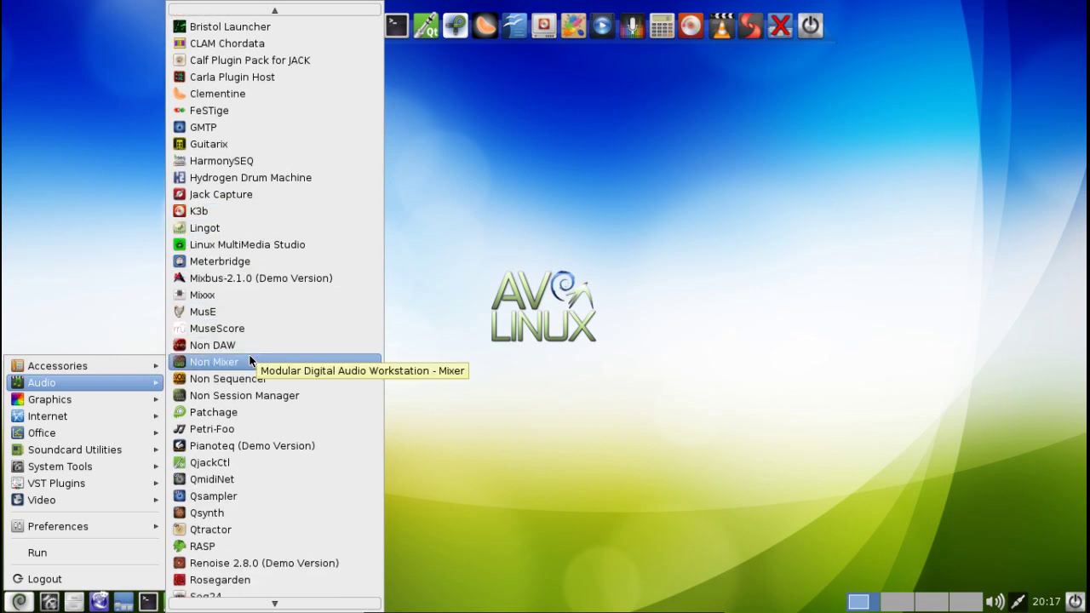
pyautogui.scroll(-2, 250, 360)
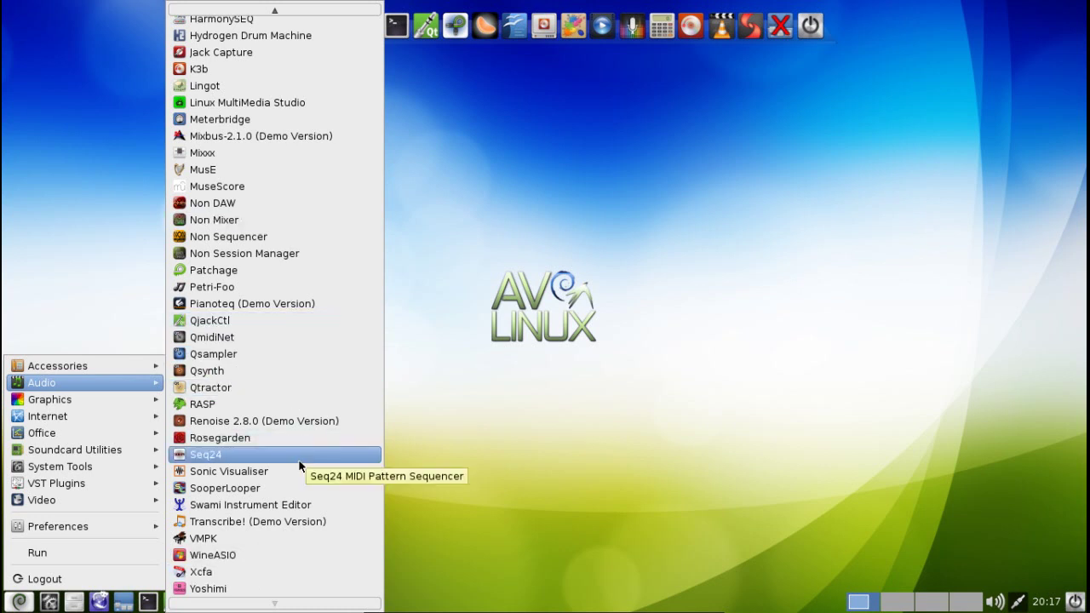
pyautogui.moveTo(98, 399)
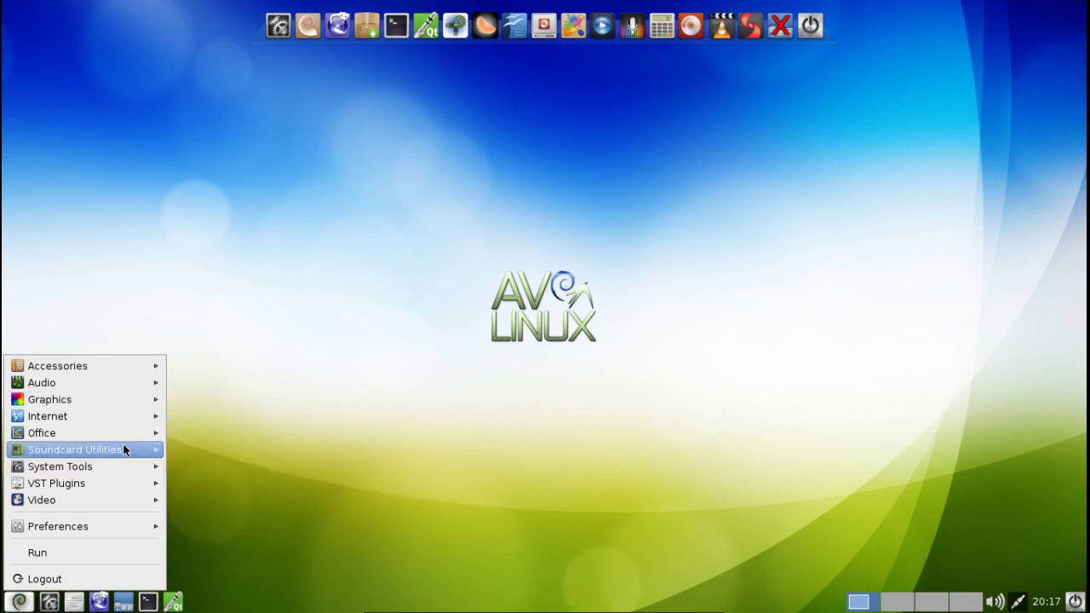
pyautogui.moveTo(117, 419)
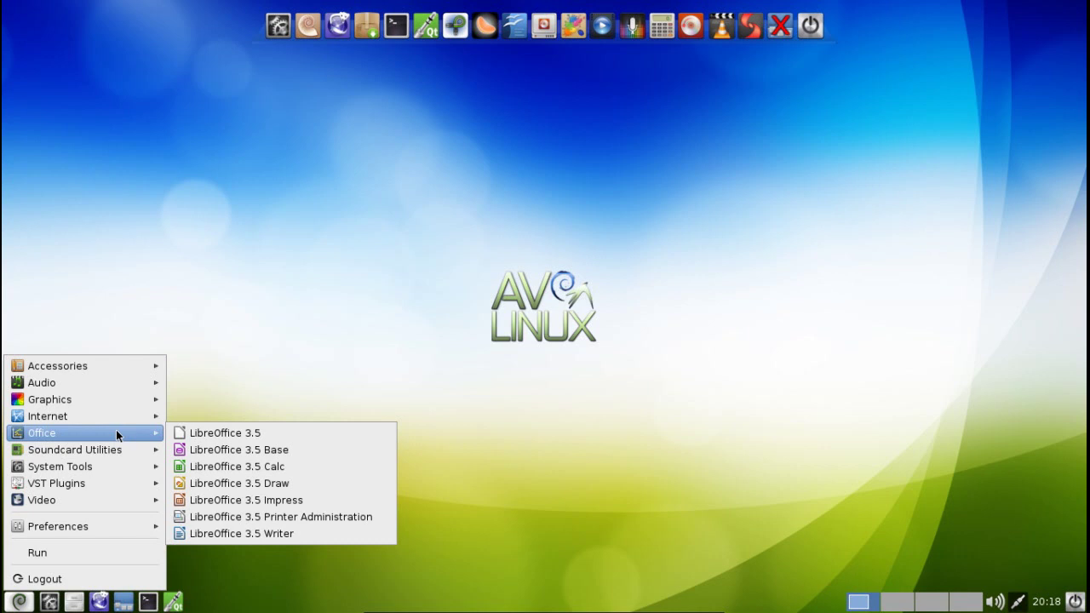
pyautogui.moveTo(108, 449)
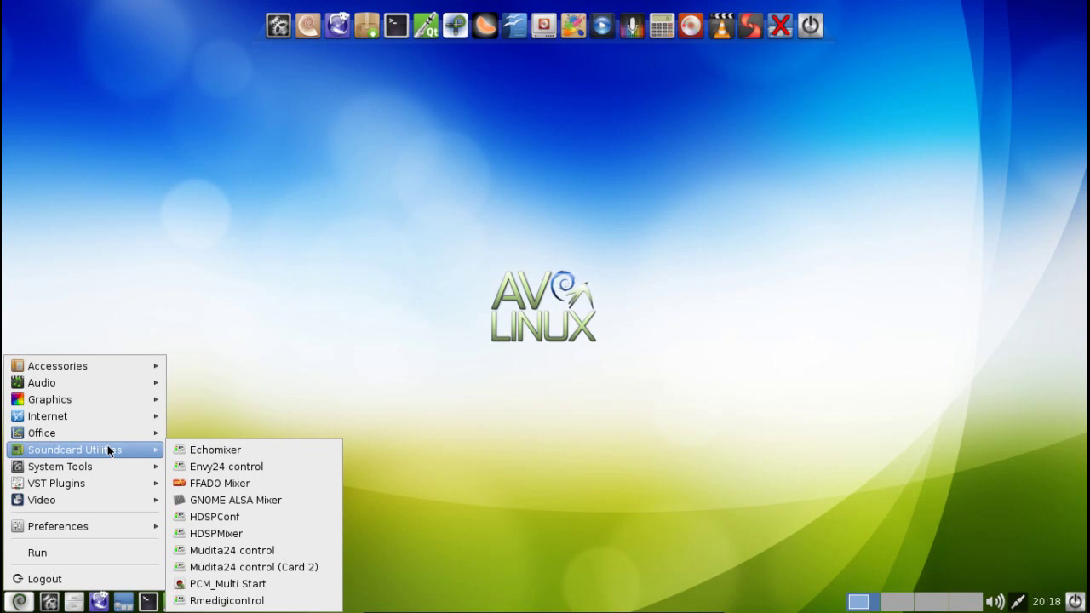
pyautogui.moveTo(106, 467)
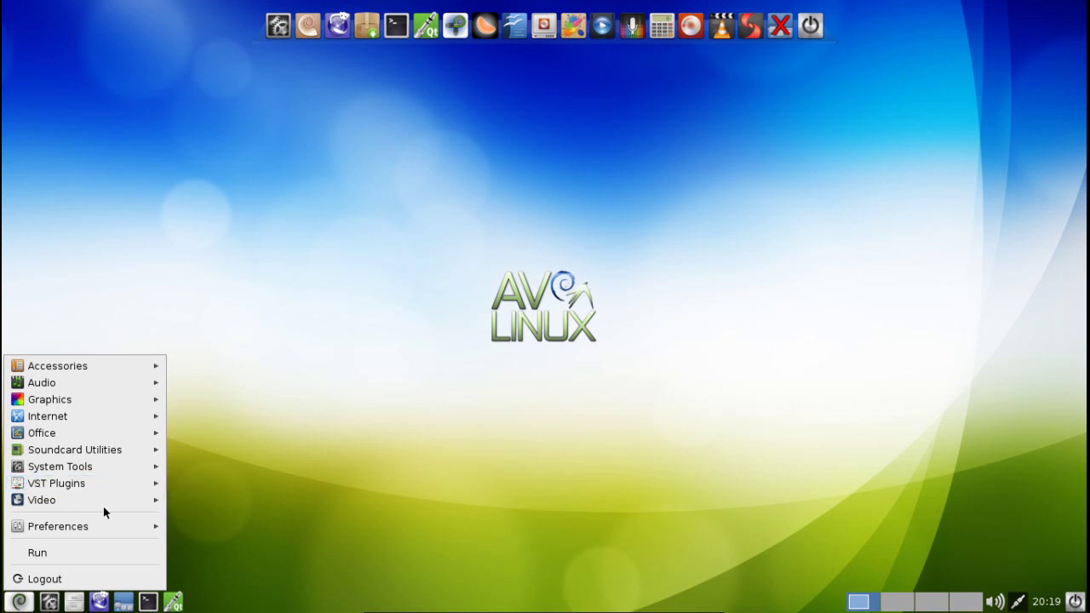
# Step: Show the Video applications submenu, then the Preferences submenu from ARandR to WBar Dock
pyautogui.moveTo(108, 502)
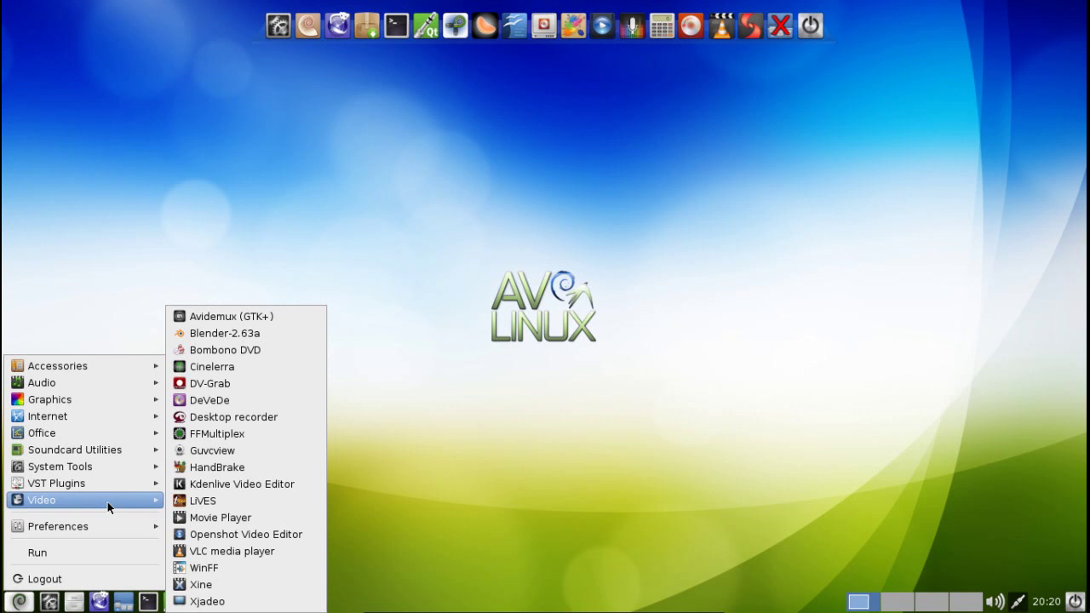
pyautogui.moveTo(106, 524)
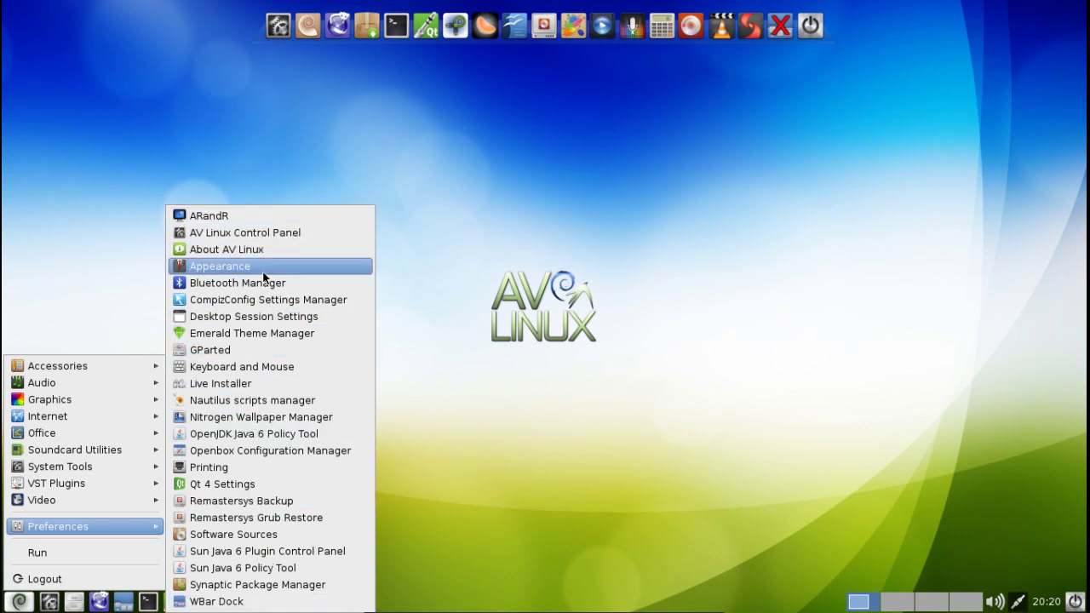
# Step: Dismiss the applications menu by clicking an empty spot on the desktop
pyautogui.click(478, 400)
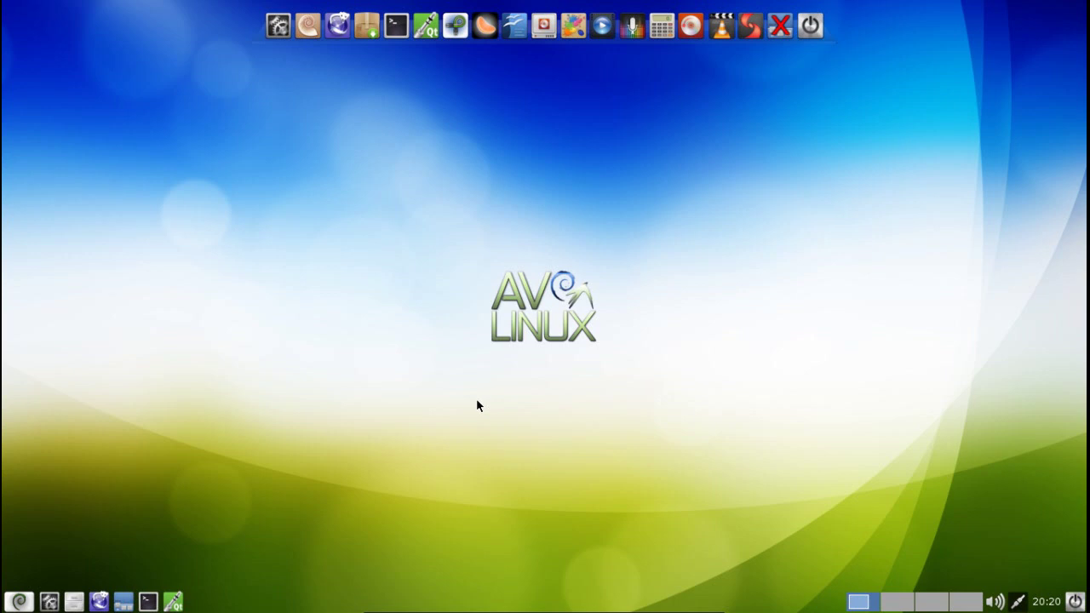
# Step: Open AV6Manual.pdf via the desktop menu's Choose An Option > Read The User Manual
pyautogui.rightClick(285, 236)
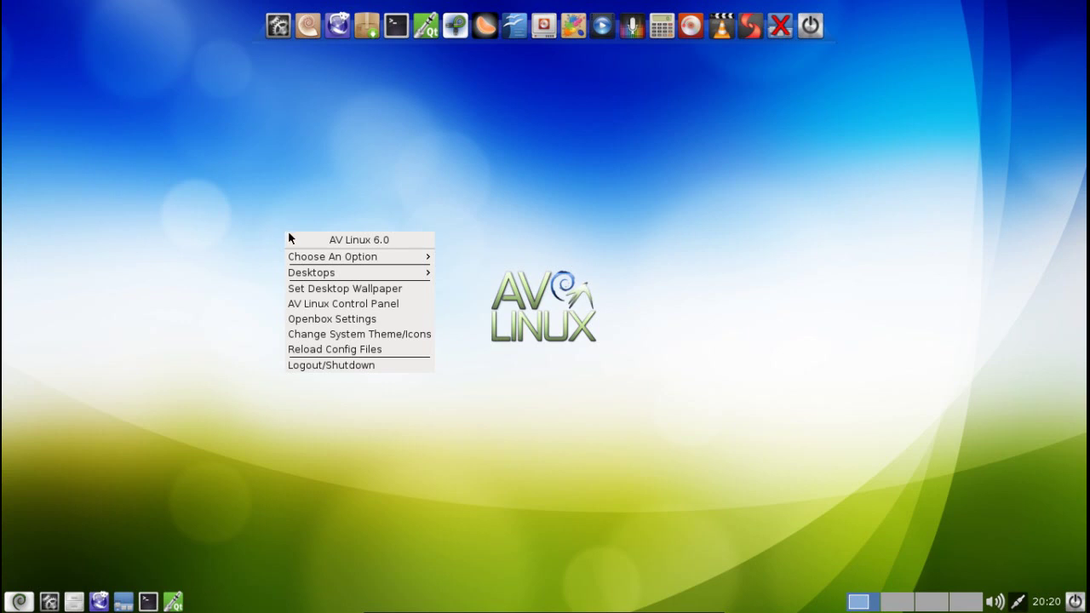
pyautogui.moveTo(305, 249)
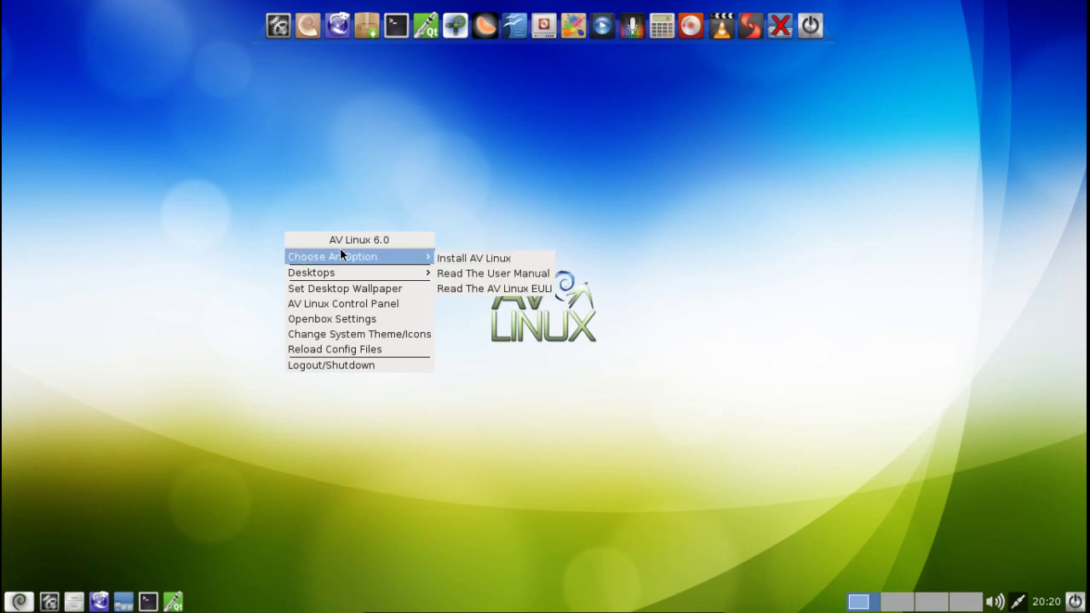
pyautogui.click(523, 274)
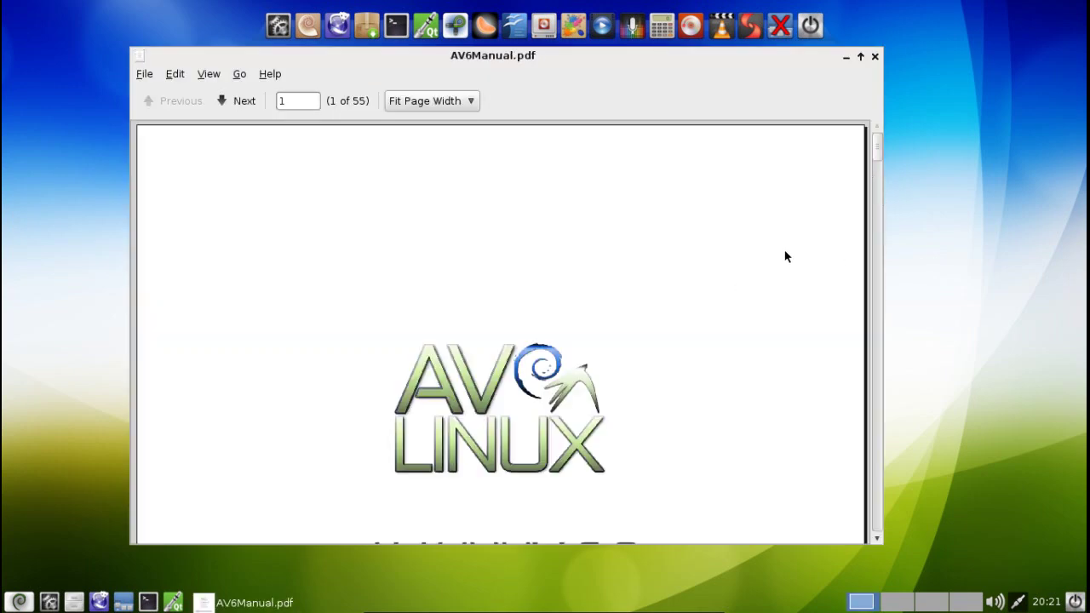
# Step: Scroll through AV6Manual.pdf from page 1 to the INSTALLING AV LINUX section on page 10
pyautogui.scroll(-5, 785, 255)
pyautogui.scroll(-10, 781, 255)
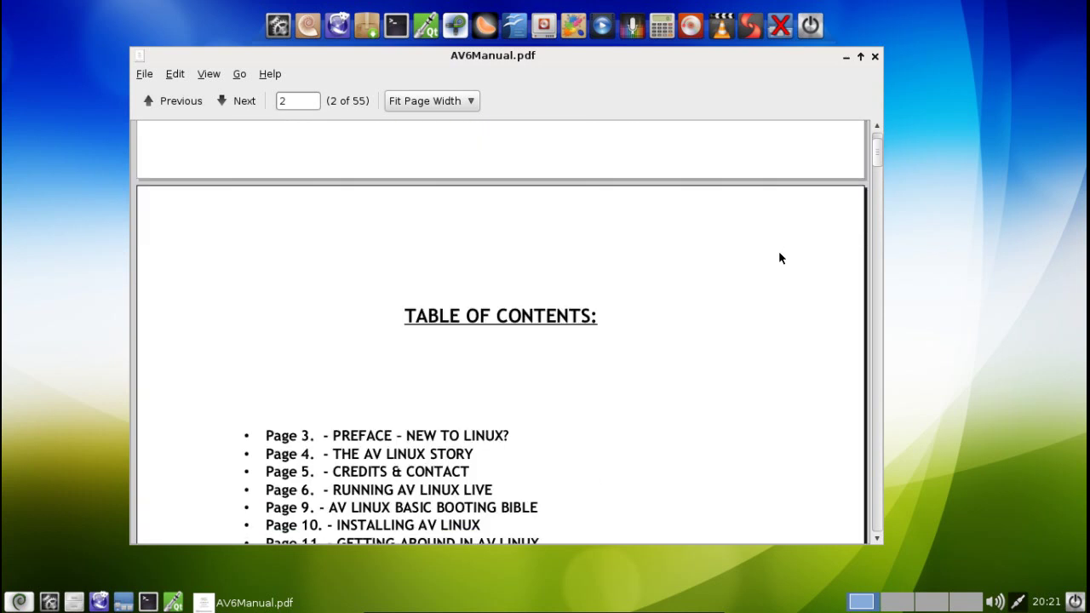
pyautogui.scroll(-6, 780, 258)
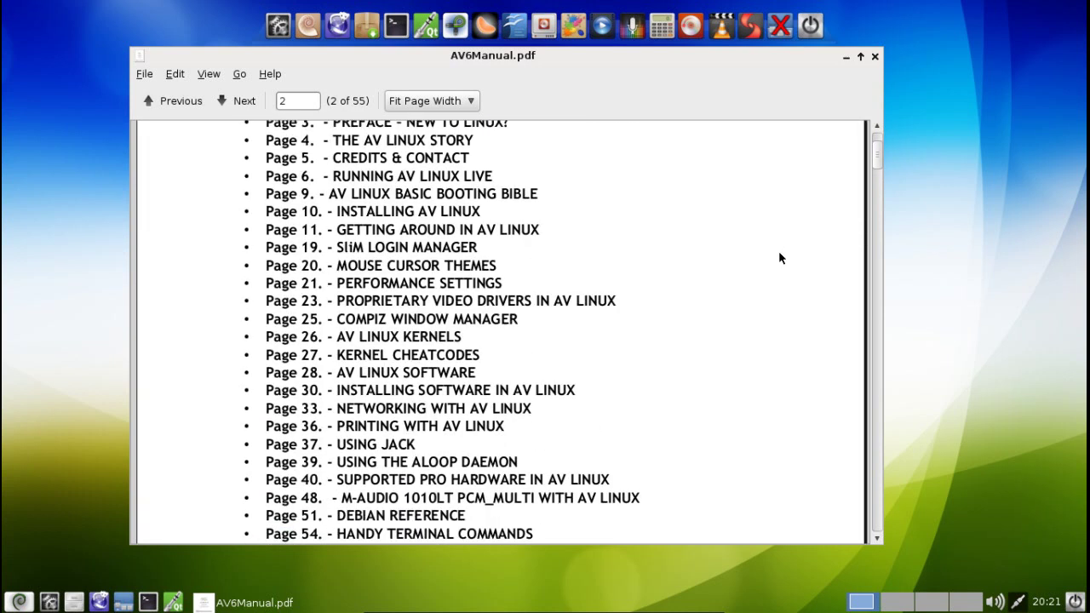
pyautogui.scroll(-8, 779, 252)
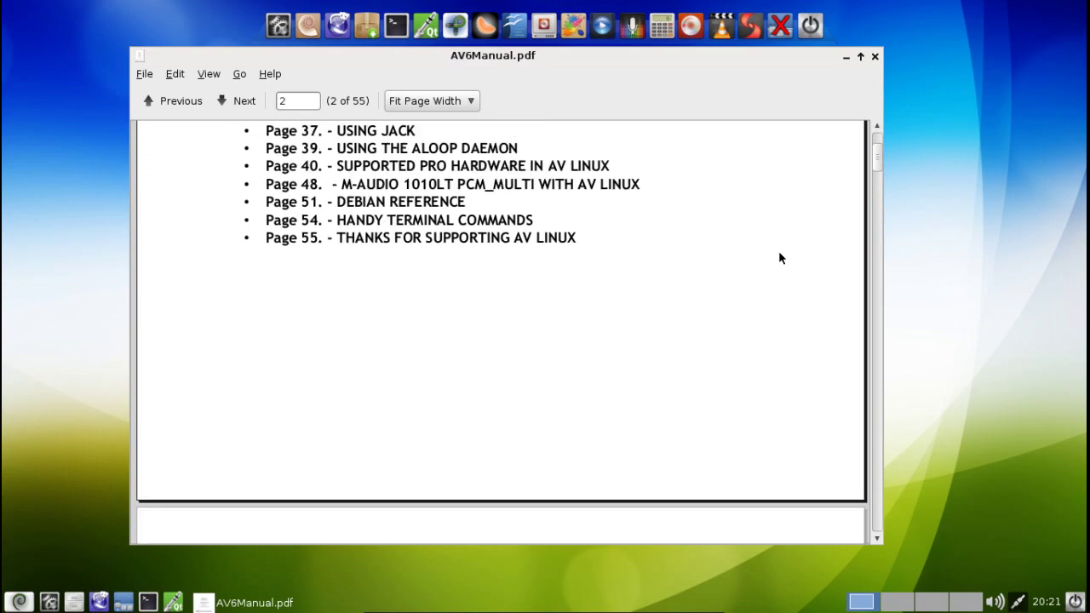
pyautogui.scroll(-10, 778, 257)
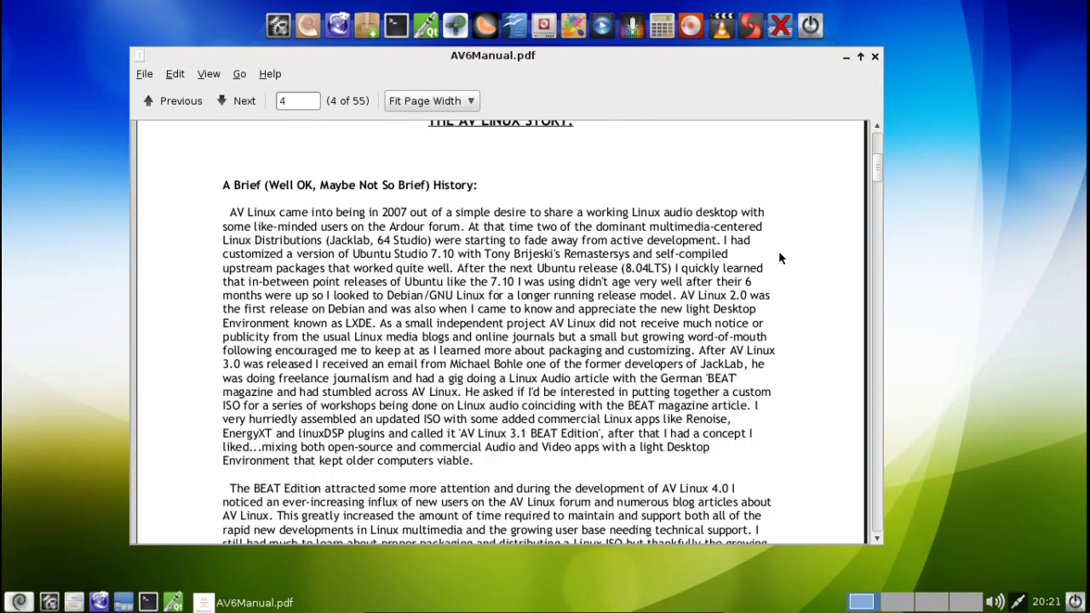
pyautogui.scroll(-5, 778, 257)
pyautogui.scroll(-5, 779, 257)
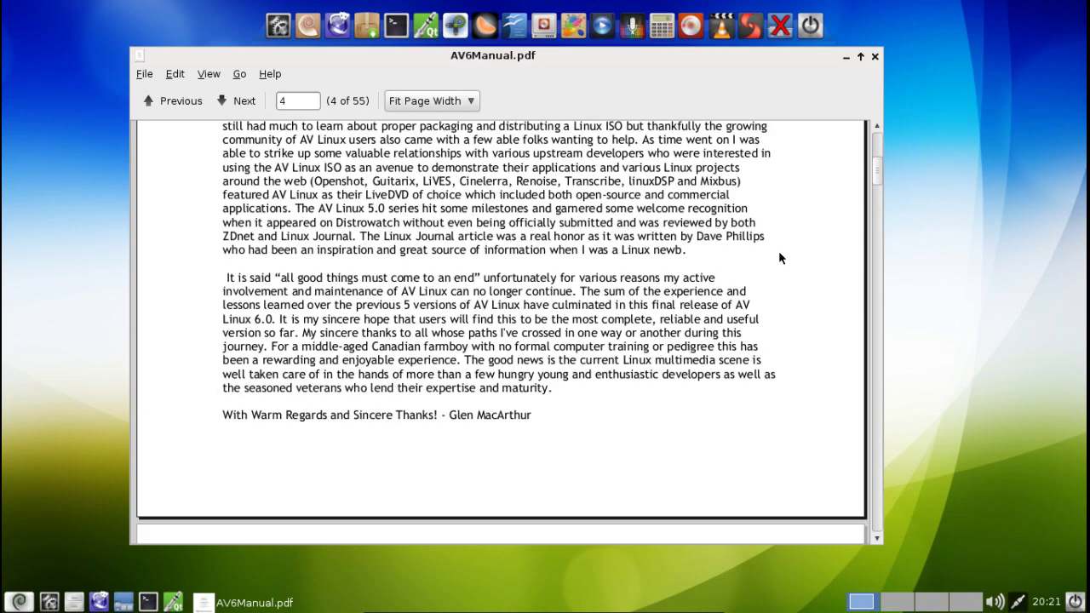
pyautogui.scroll(-15, 779, 257)
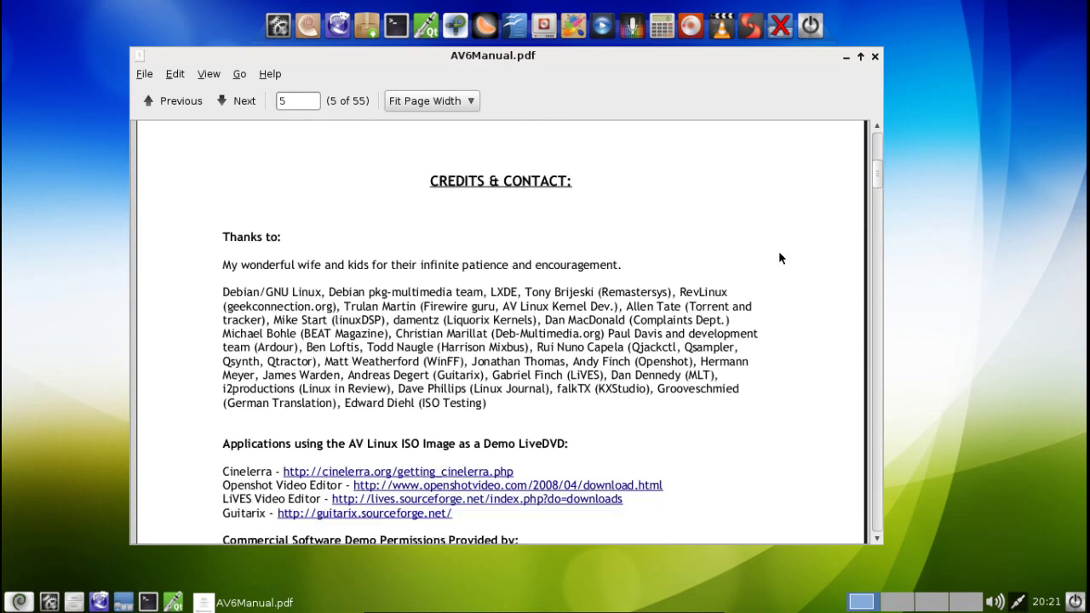
pyautogui.scroll(-20, 779, 258)
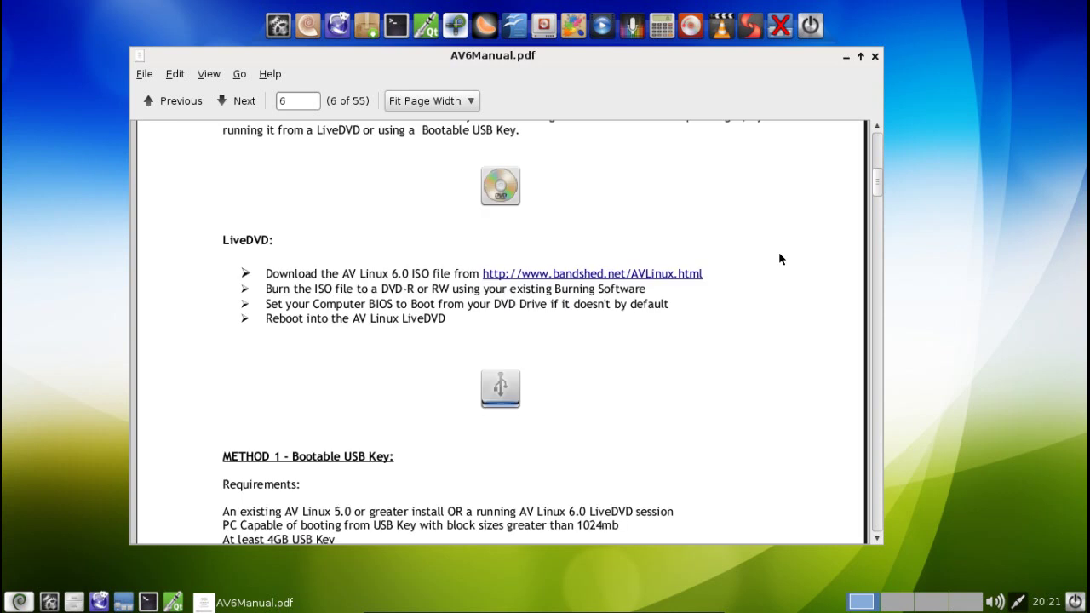
pyautogui.scroll(-2, 778, 258)
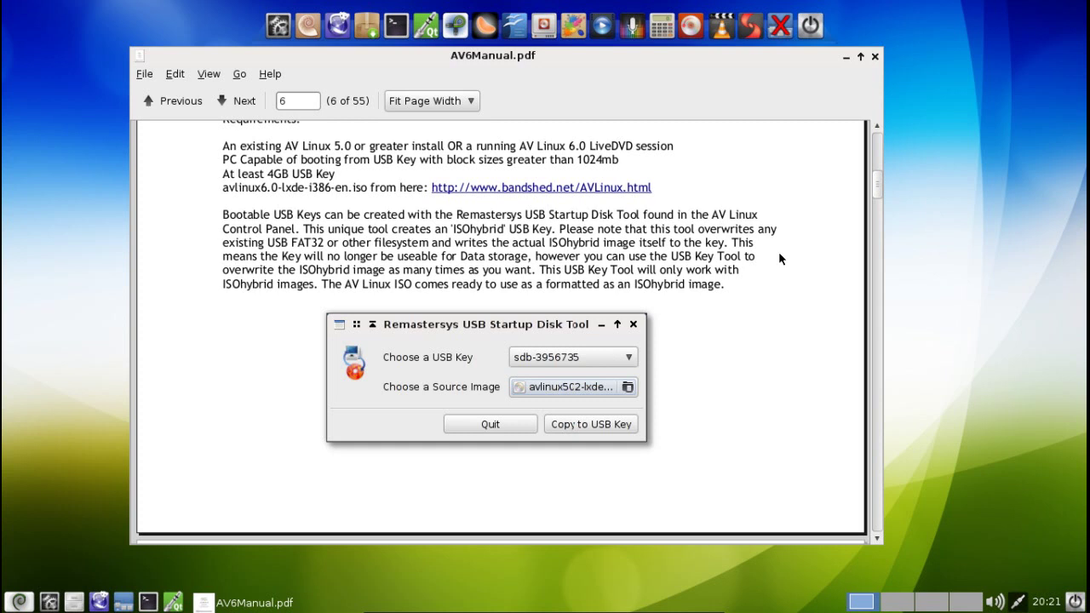
pyautogui.scroll(-12, 778, 259)
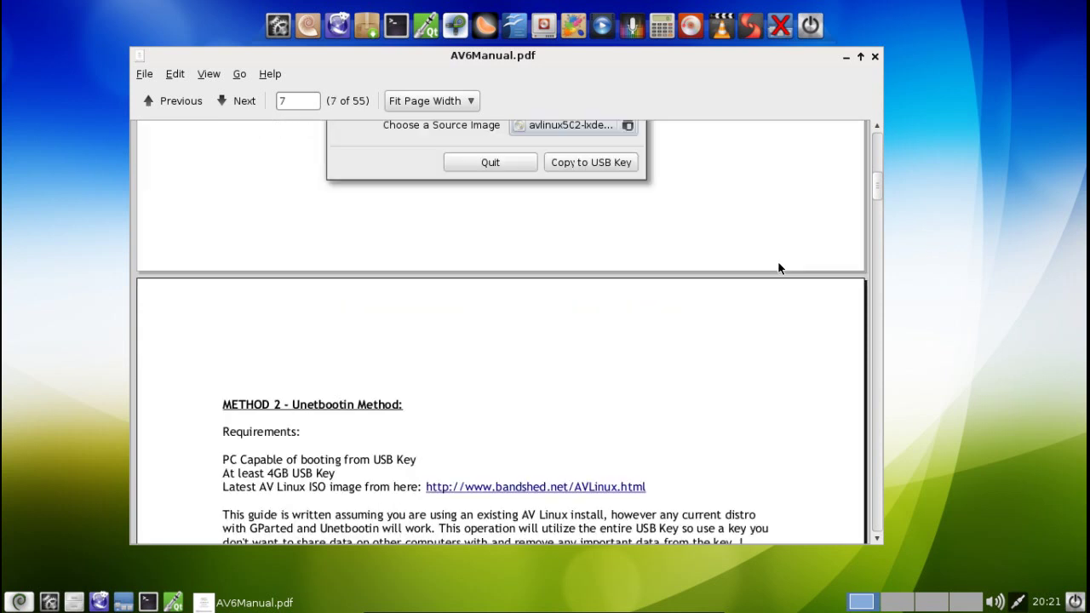
pyautogui.scroll(-5, 778, 268)
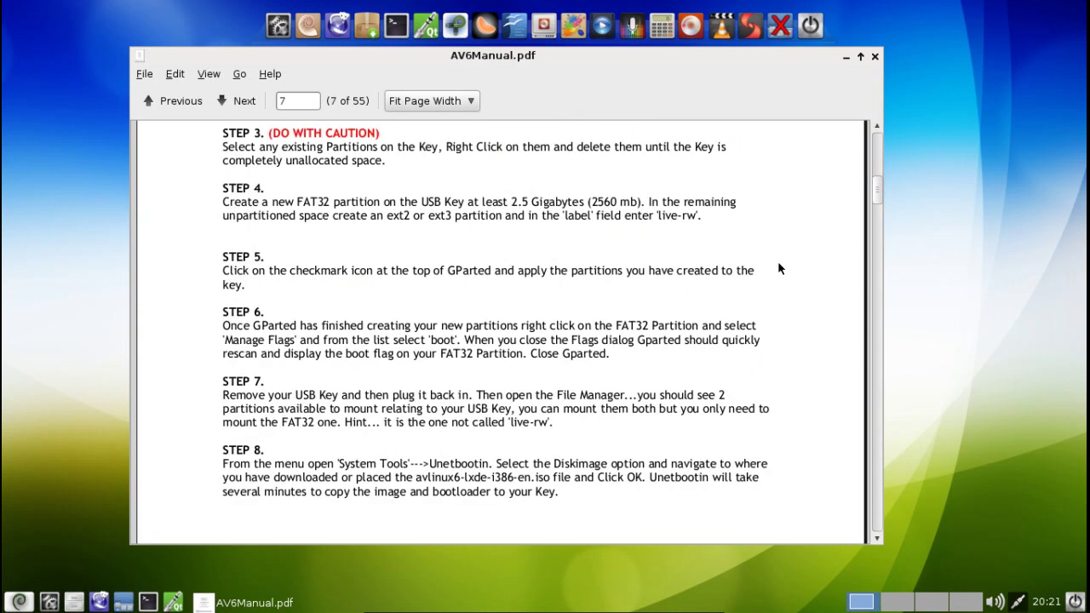
pyautogui.scroll(-9, 778, 268)
pyautogui.scroll(-14, 778, 269)
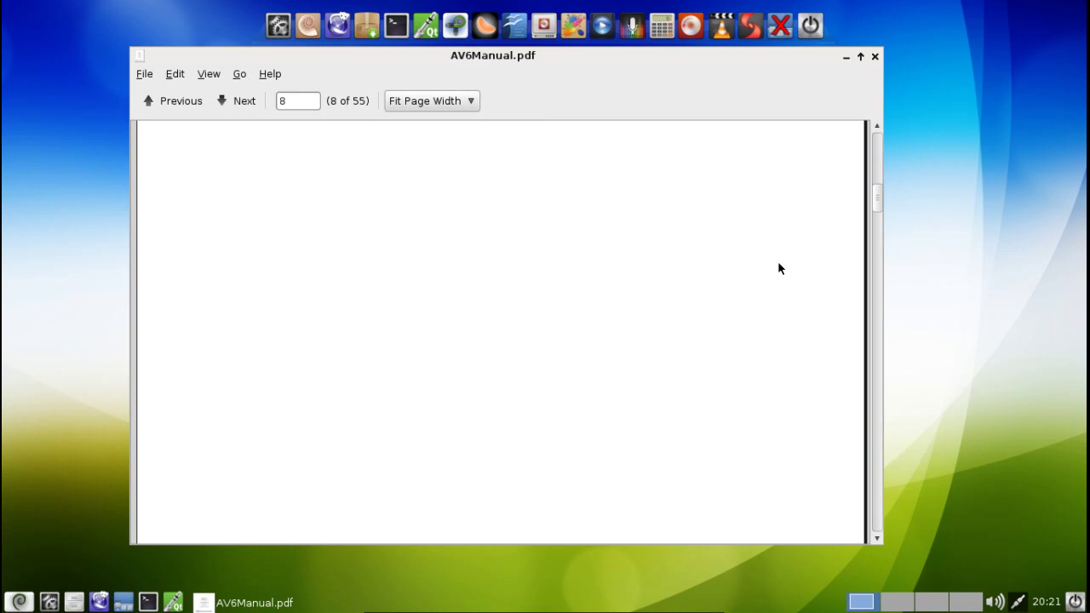
pyautogui.scroll(-7, 778, 268)
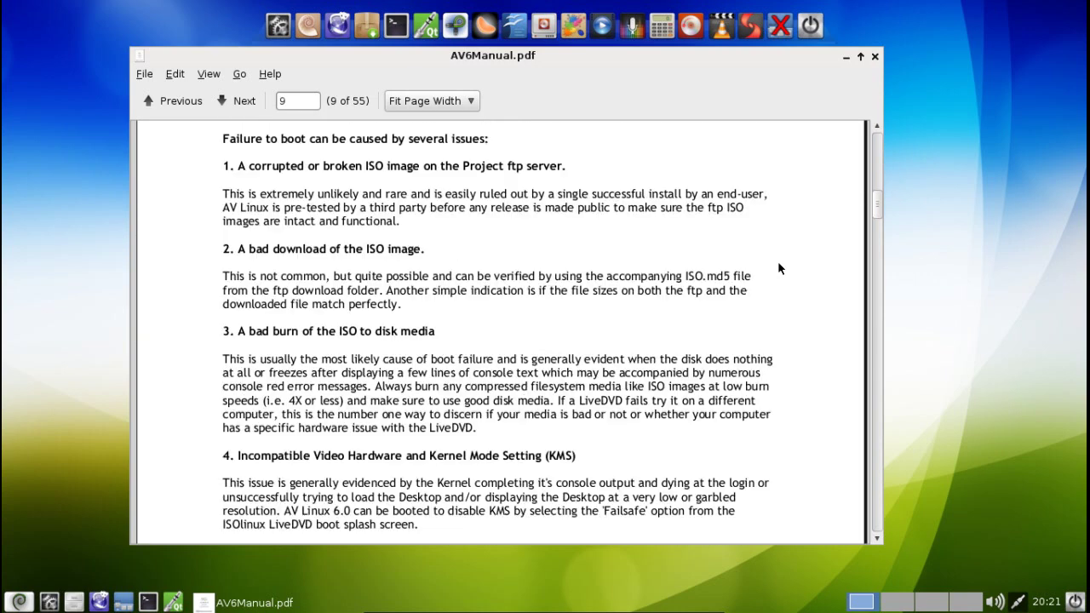
pyautogui.scroll(-8, 777, 268)
pyautogui.scroll(-6, 777, 269)
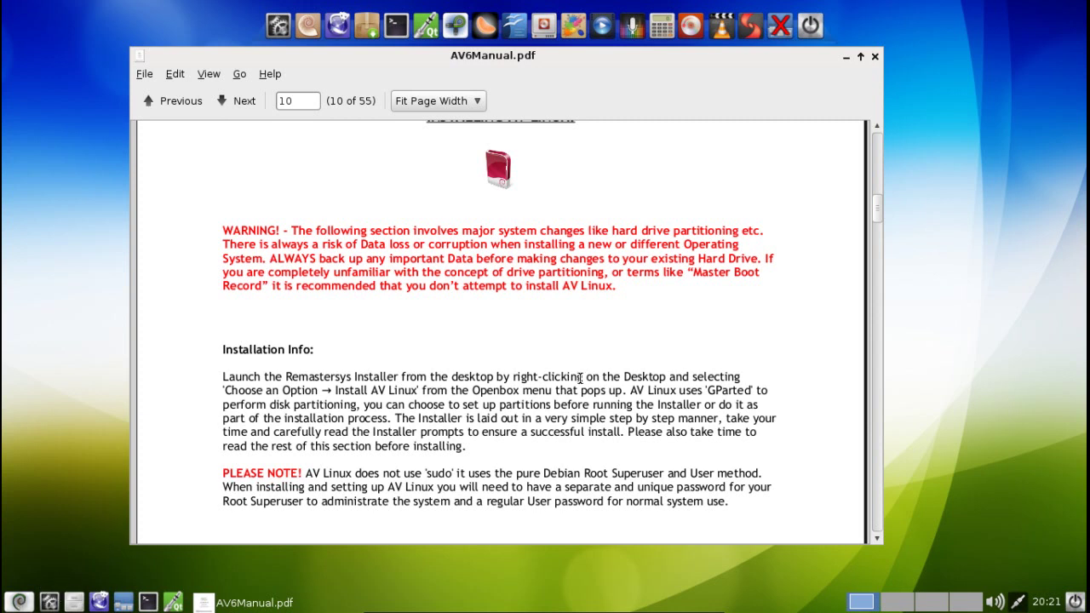
# Step: Open the desktop Openbox menu and look over its Desktops and Choose An Option entries
pyautogui.rightClick(37, 338)
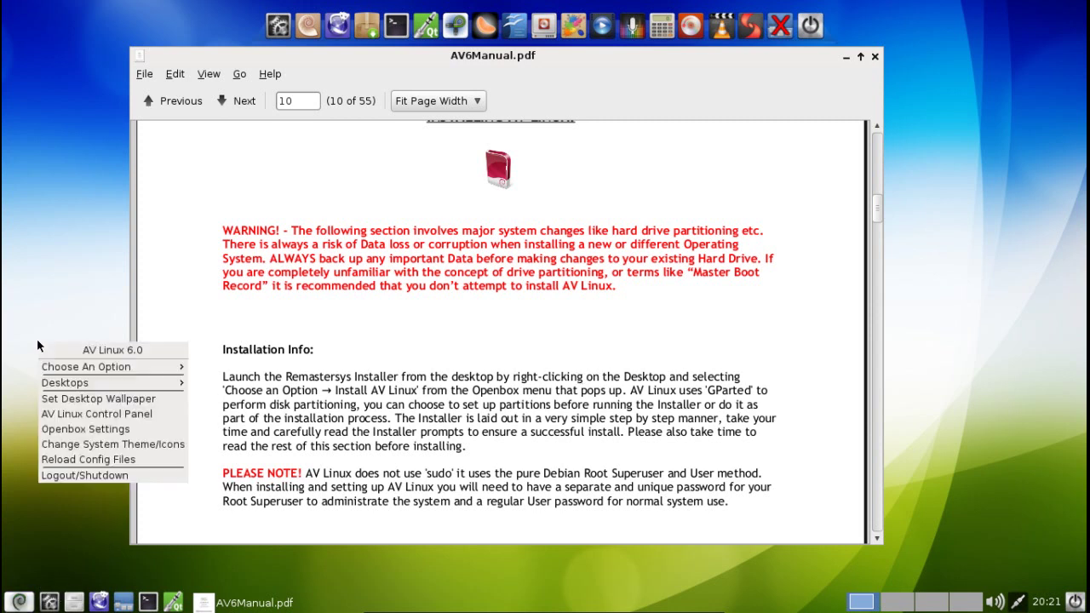
pyautogui.moveTo(90, 383)
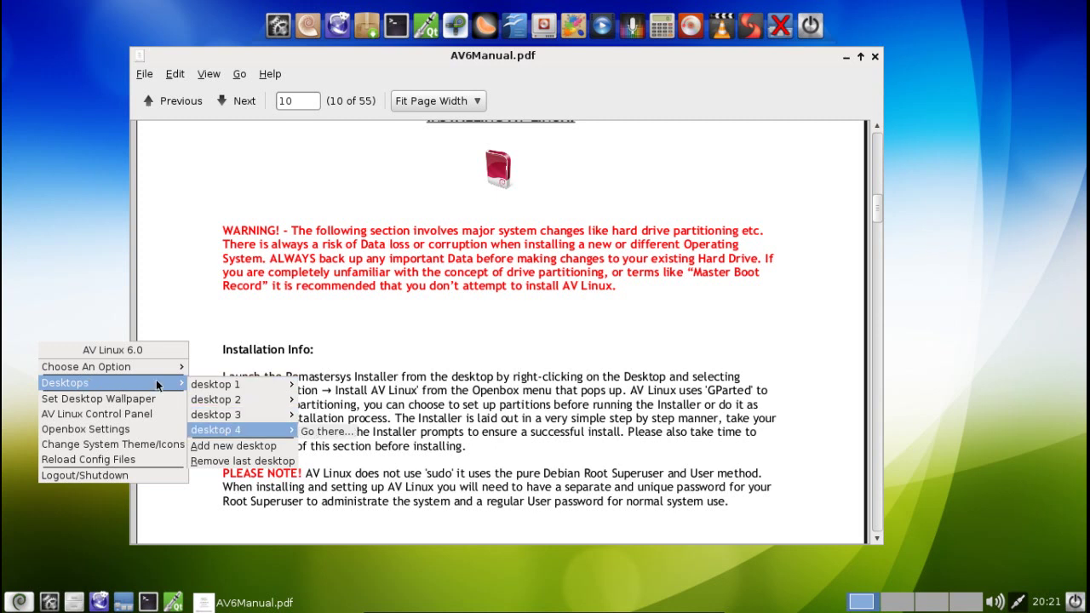
pyautogui.moveTo(140, 367)
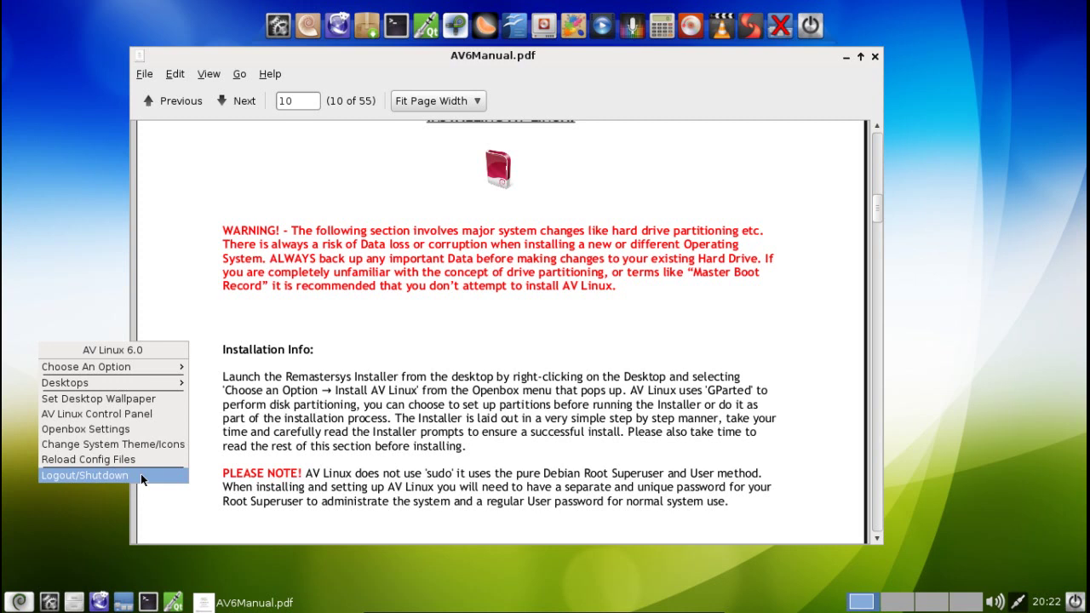
# Step: Close the Openbox desktop menu and nudge the AV6Manual.pdf Evince window slightly into a new position
pyautogui.click(968, 269)
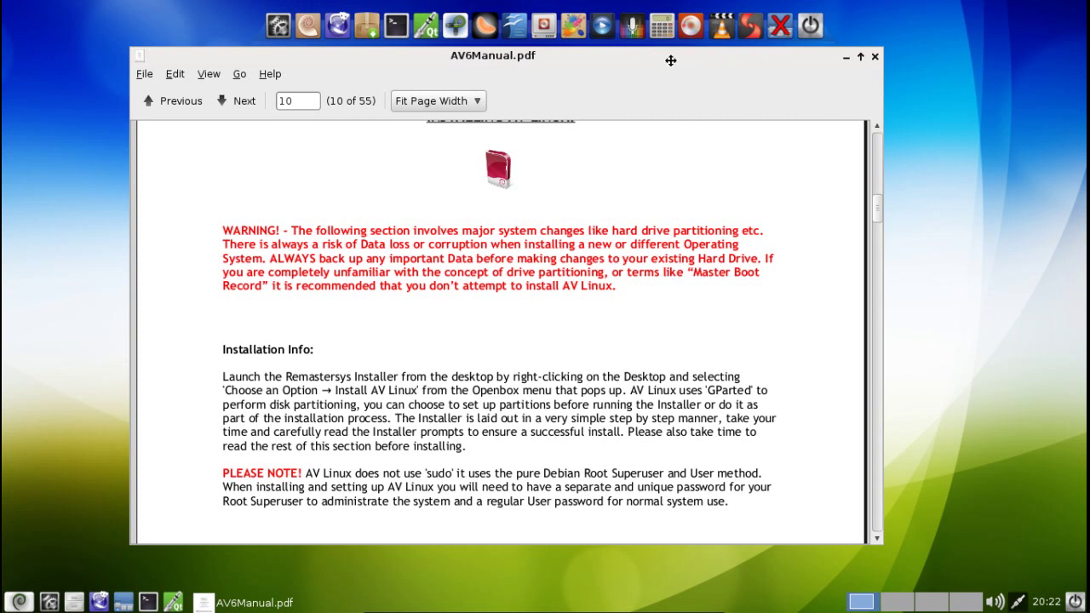
pyautogui.moveTo(670, 59); pyautogui.dragTo(665, 65)
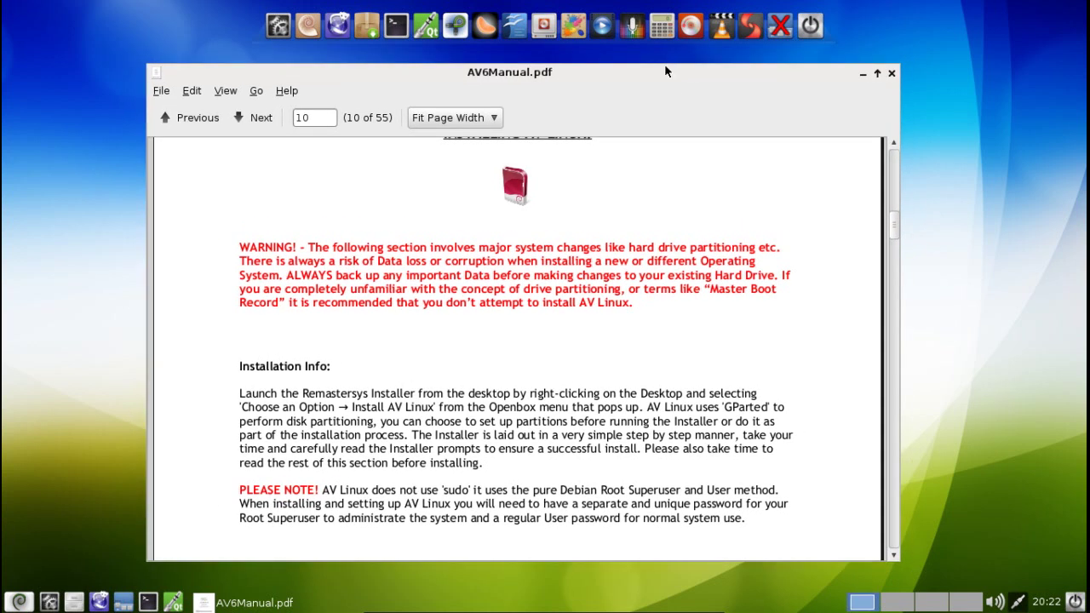